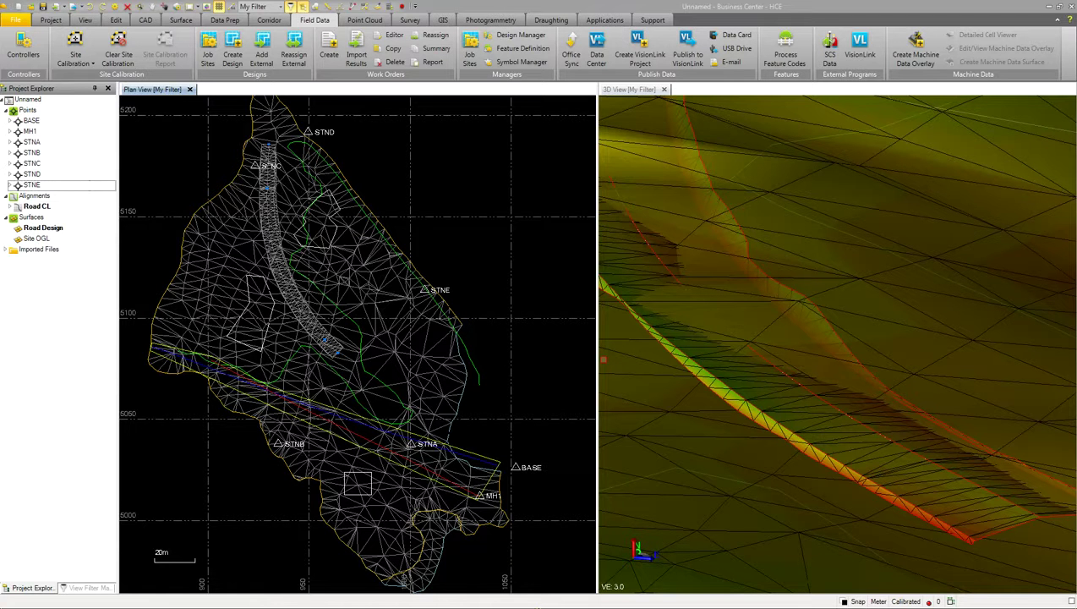
# - Create the 'SCS900 Export' job site with the Dwaynes Emulator controller assigned
pyautogui.click(212, 52)
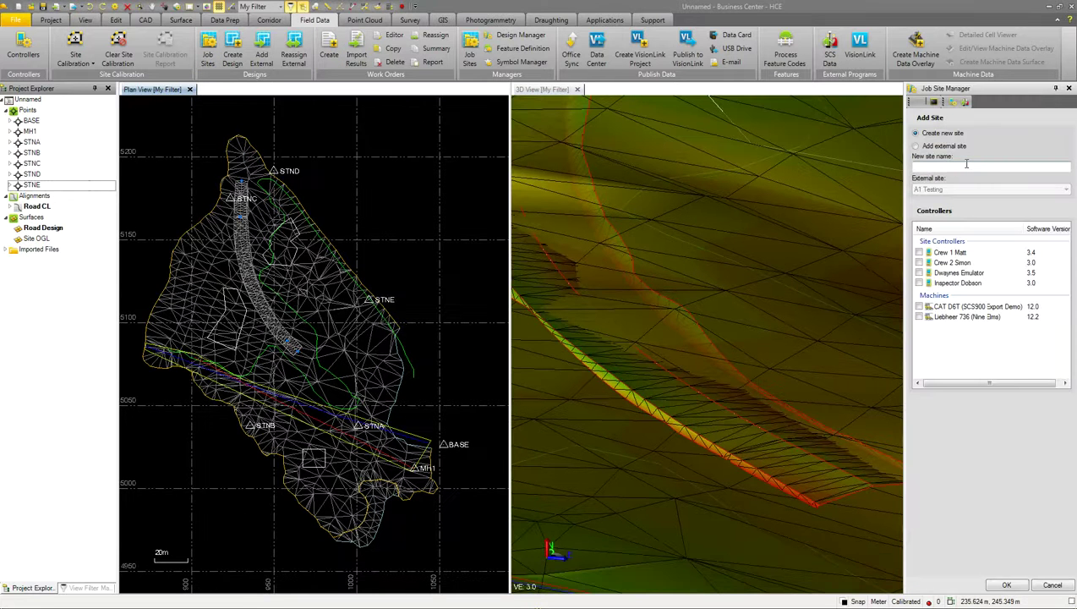
pyautogui.write('SCS900 Export')
pyautogui.click(919, 272)
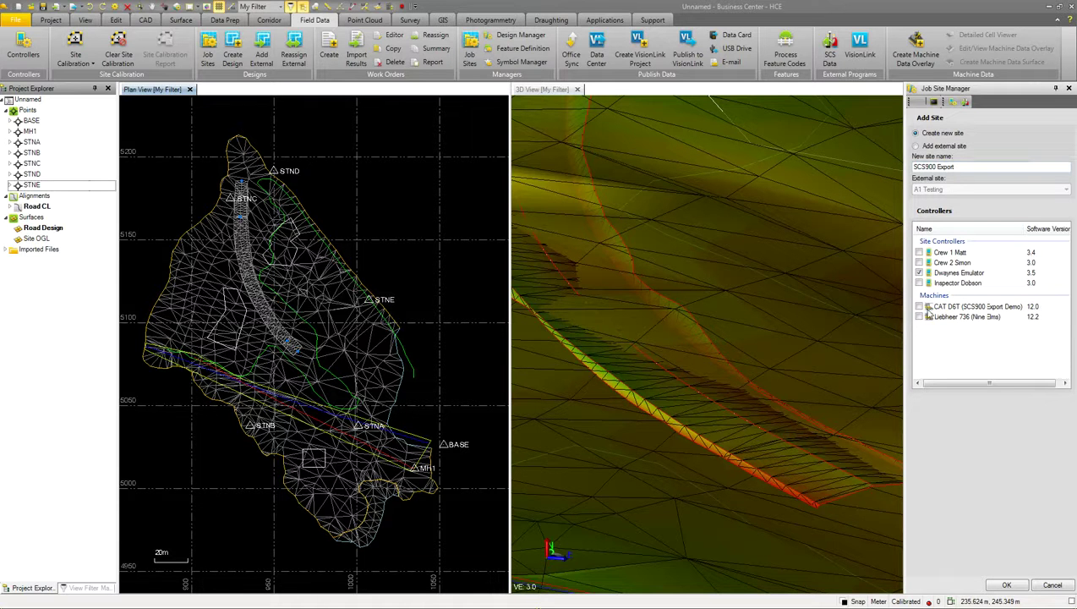
pyautogui.click(1009, 587)
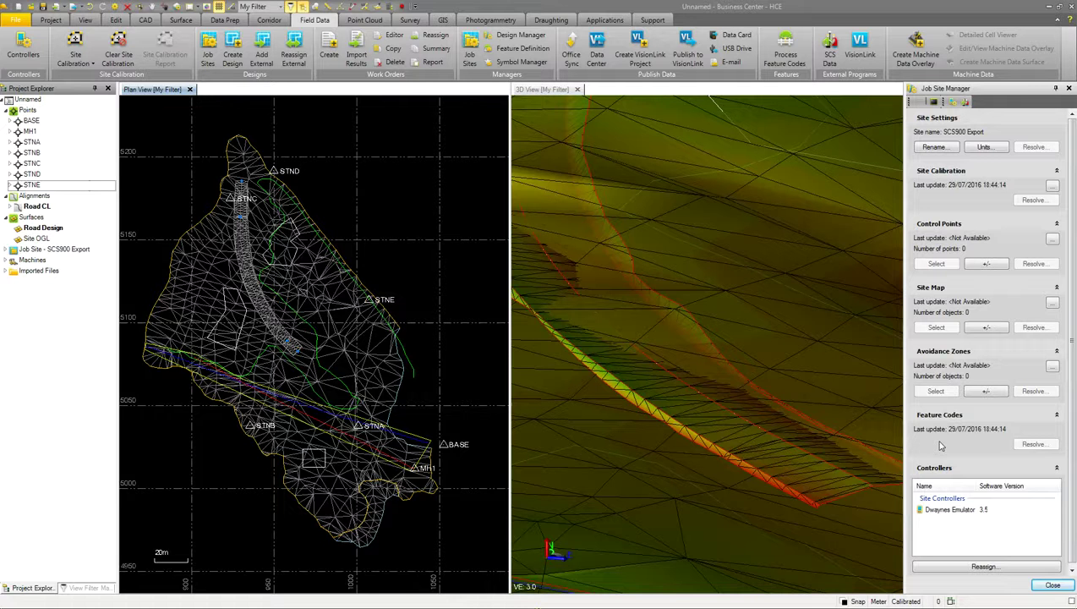
# - Add control points STNA through STNE, picked in Project Explorer, to the job site
pyautogui.click(981, 262)
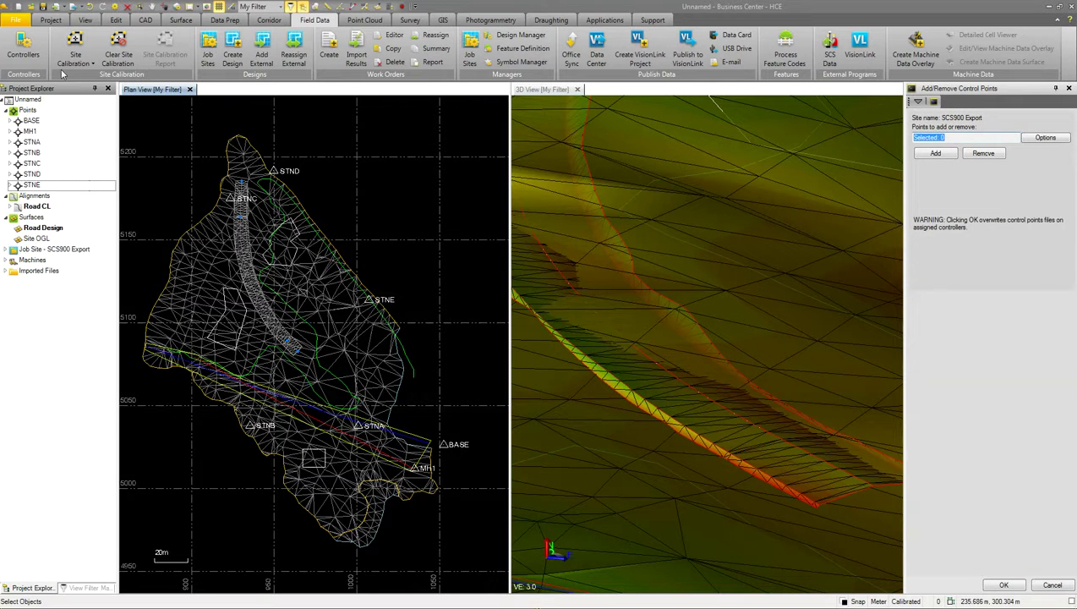
pyautogui.click(31, 144)
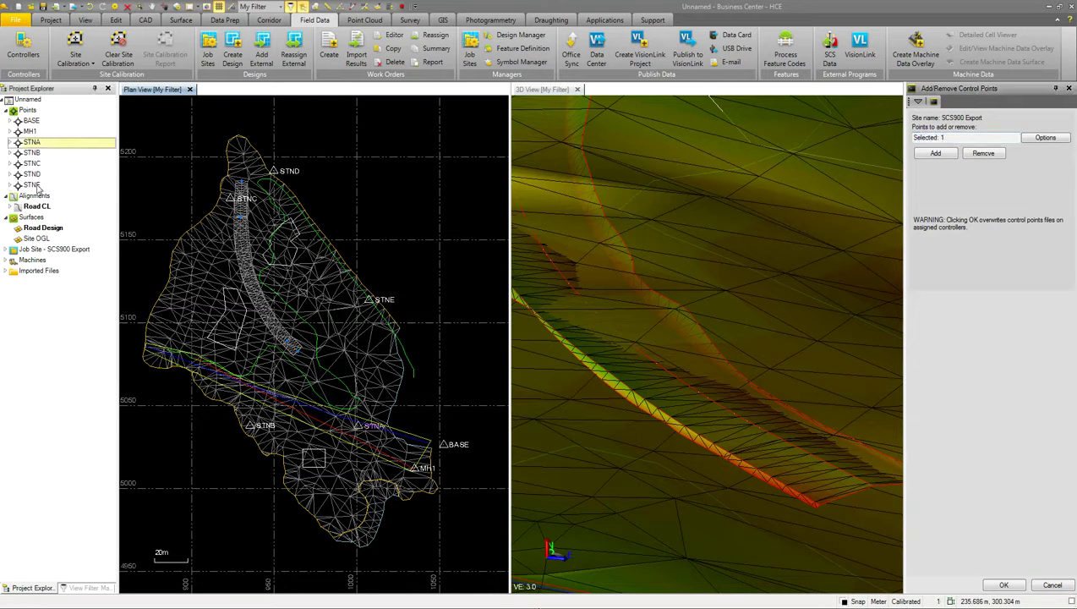
pyautogui.keyDown('shift'); pyautogui.click(34, 185); pyautogui.keyUp('shift')
pyautogui.click(1005, 585)
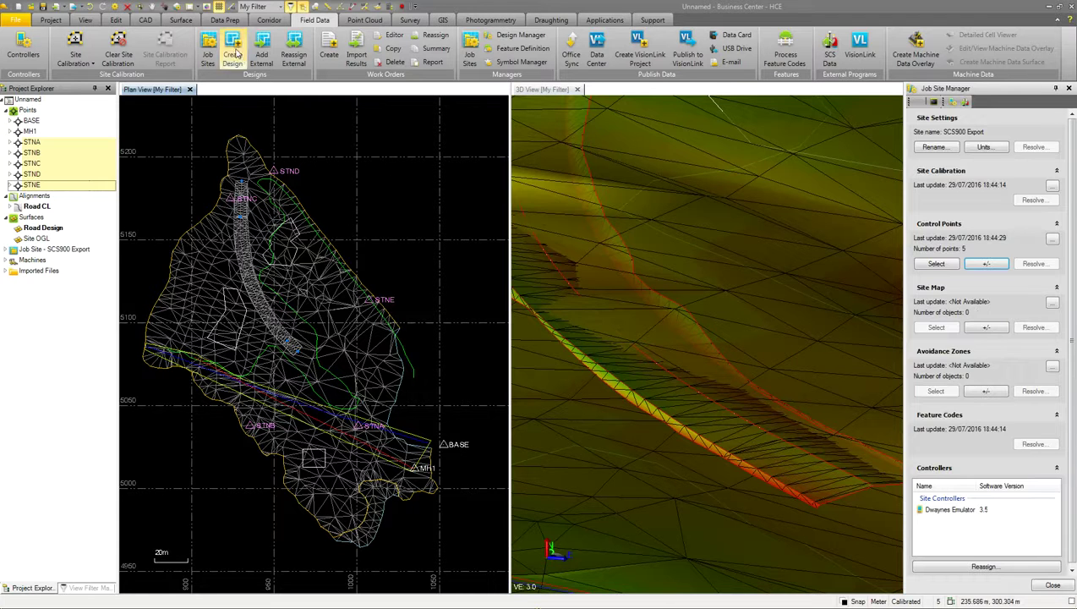
# - Create a job site design named 'Roadway Model' assigned to the emulator controller
pyautogui.click(240, 54)
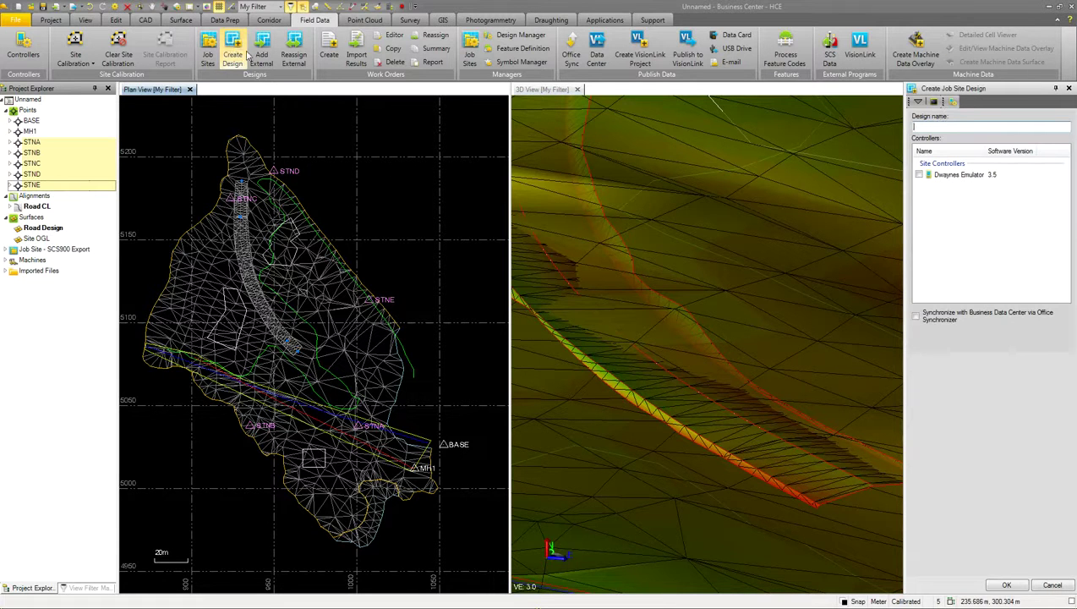
pyautogui.click(954, 125)
pyautogui.write('Roadway ')
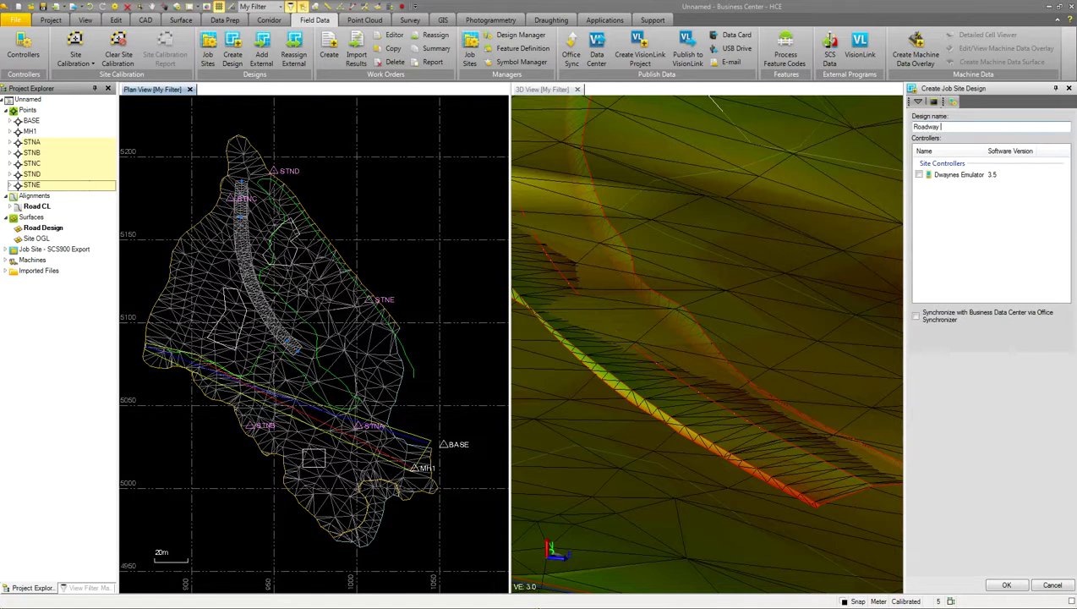
pyautogui.write('Model')
pyautogui.click(919, 174)
pyautogui.click(1005, 585)
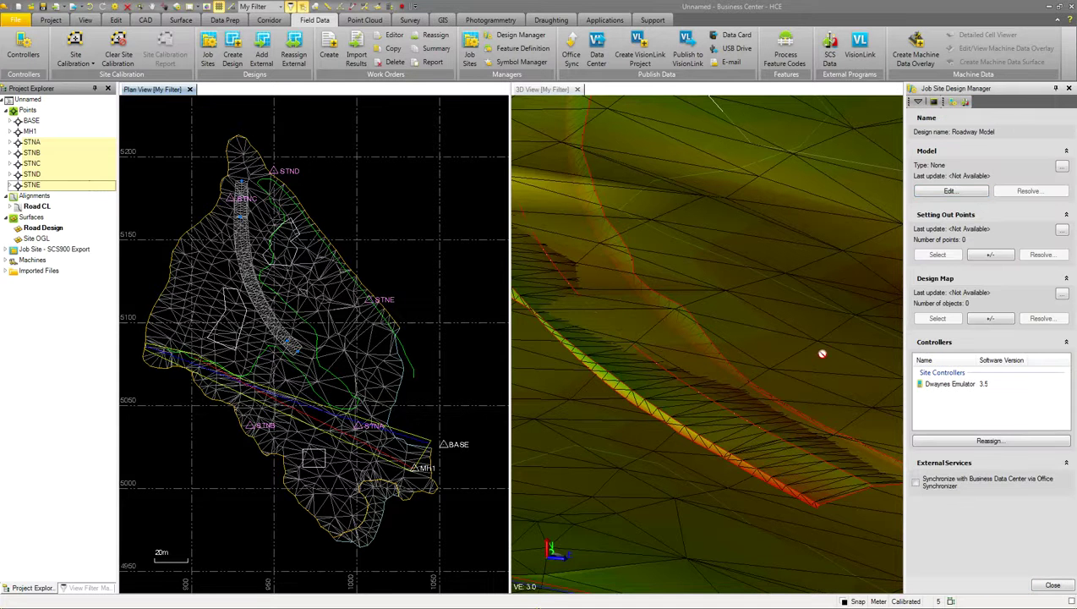
# - Make the design a road surface model along Road CL, trimming the custom file name
pyautogui.click(949, 192)
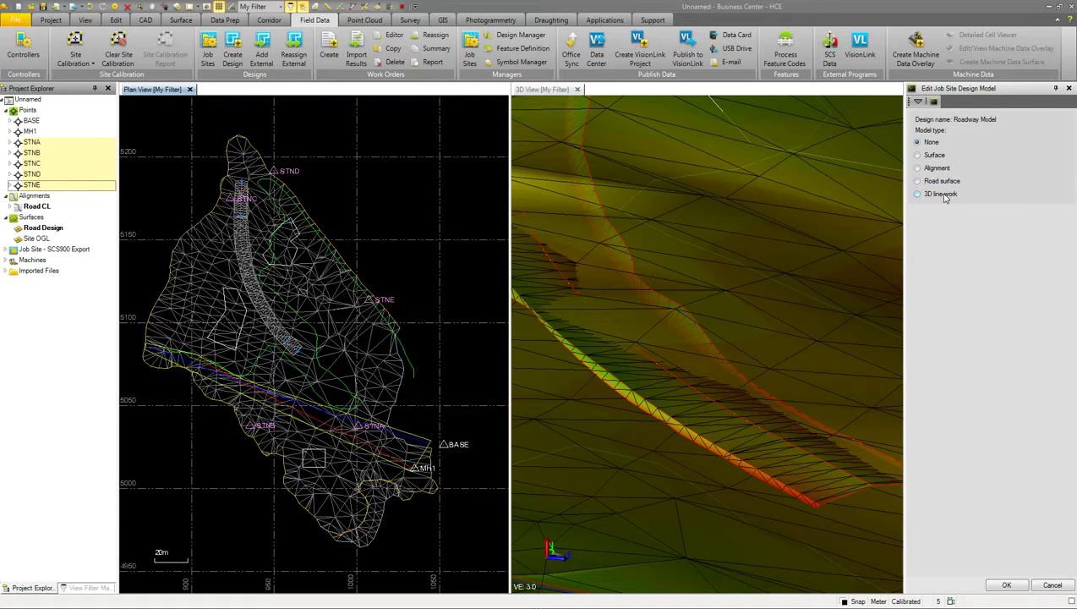
pyautogui.click(926, 157)
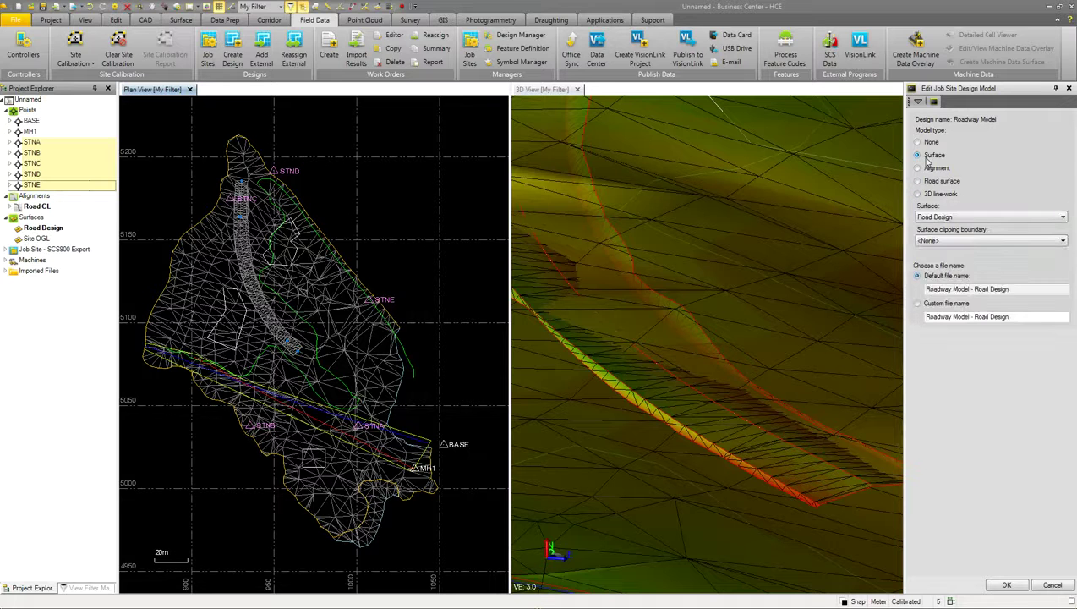
pyautogui.click(925, 182)
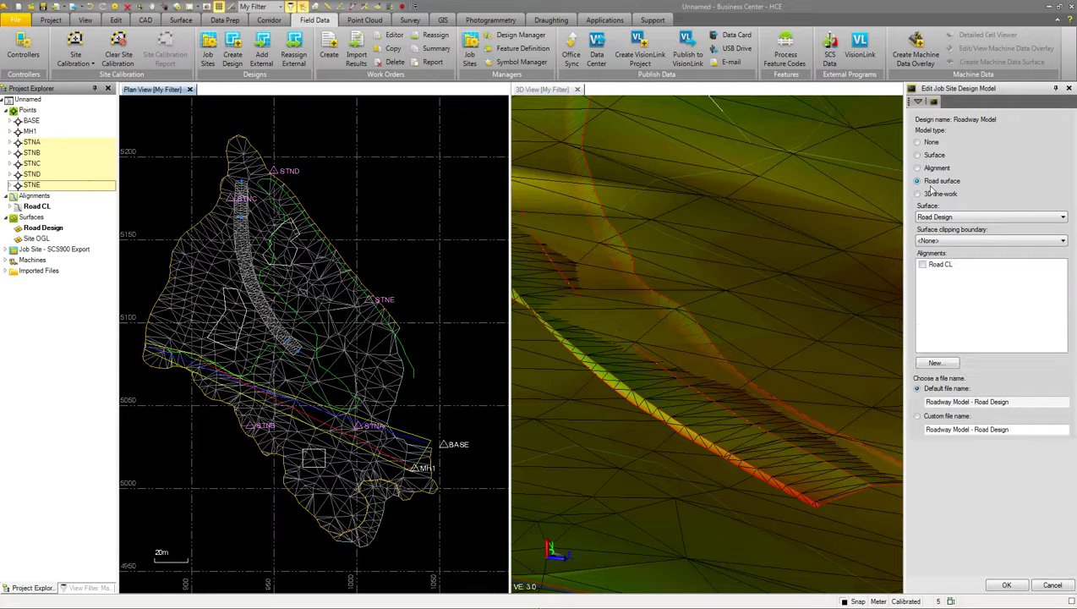
pyautogui.click(922, 265)
pyautogui.moveTo(970, 429); pyautogui.dragTo(1064, 436)
pyautogui.press('BackSpace')
pyautogui.click(1006, 586)
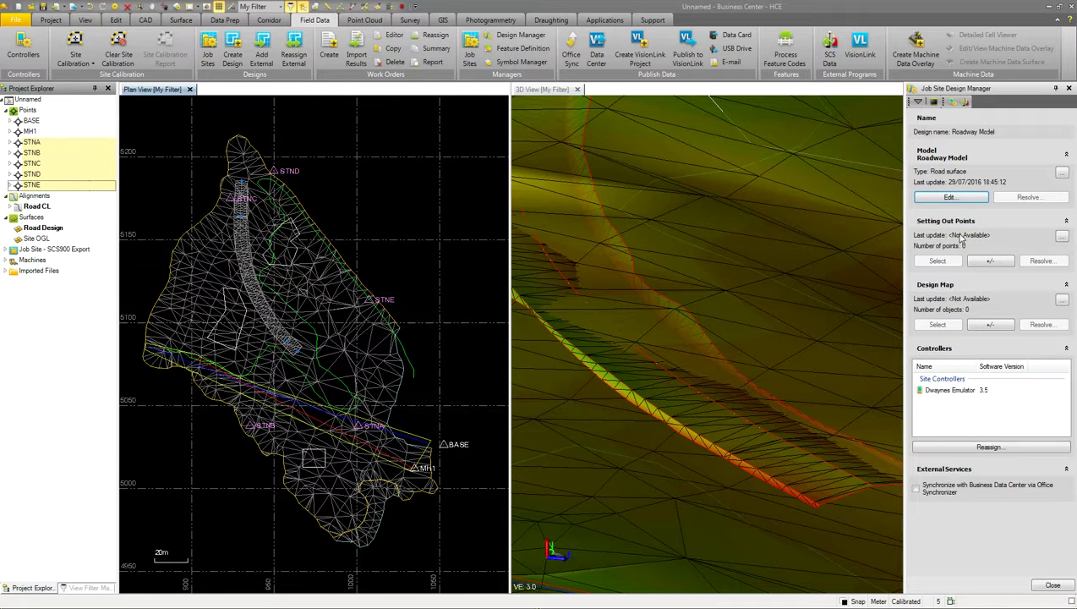
# - Add all 26 Plan View objects to the design map, then close the design manager
pyautogui.click(991, 325)
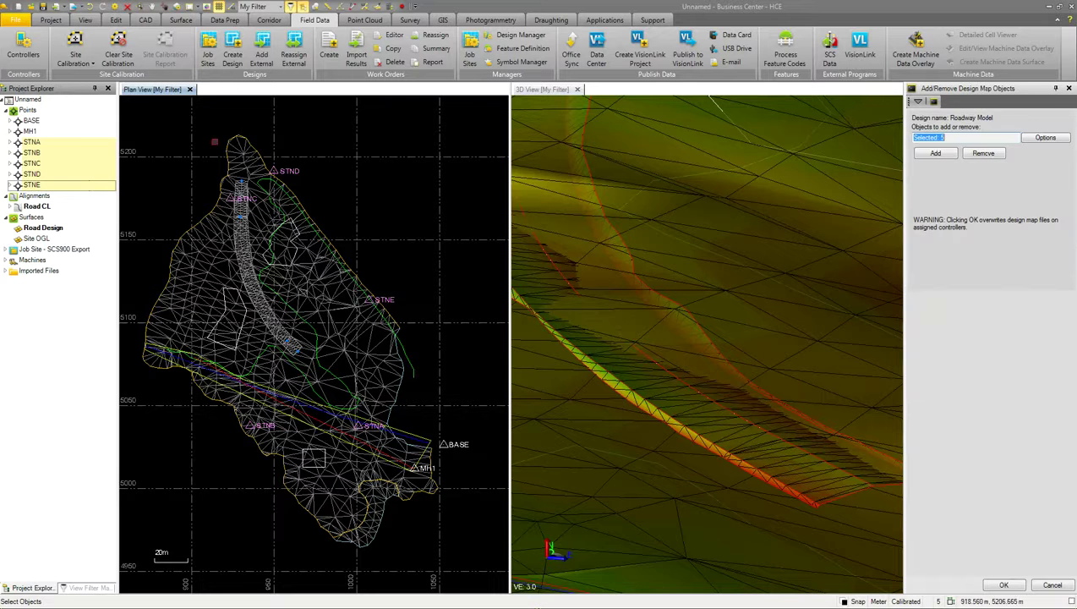
pyautogui.moveTo(136, 115); pyautogui.dragTo(497, 566)
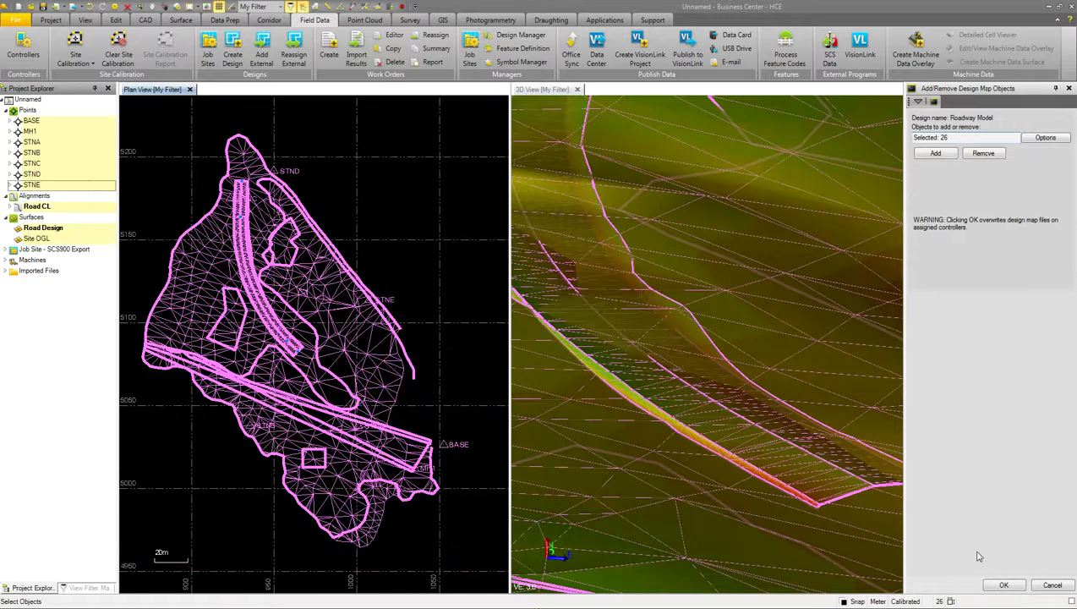
pyautogui.click(1004, 586)
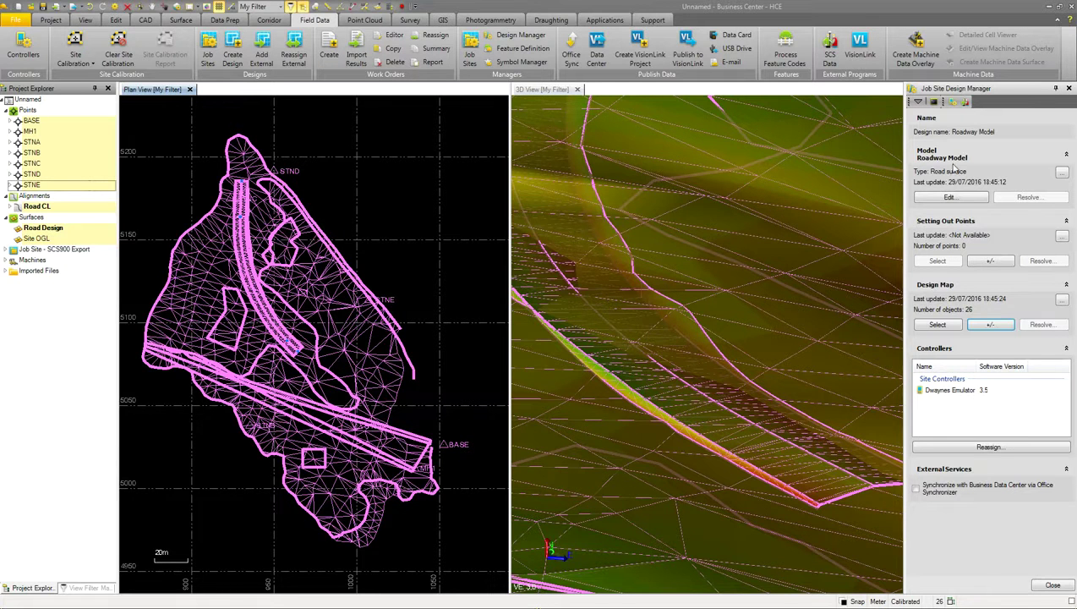
pyautogui.click(1068, 88)
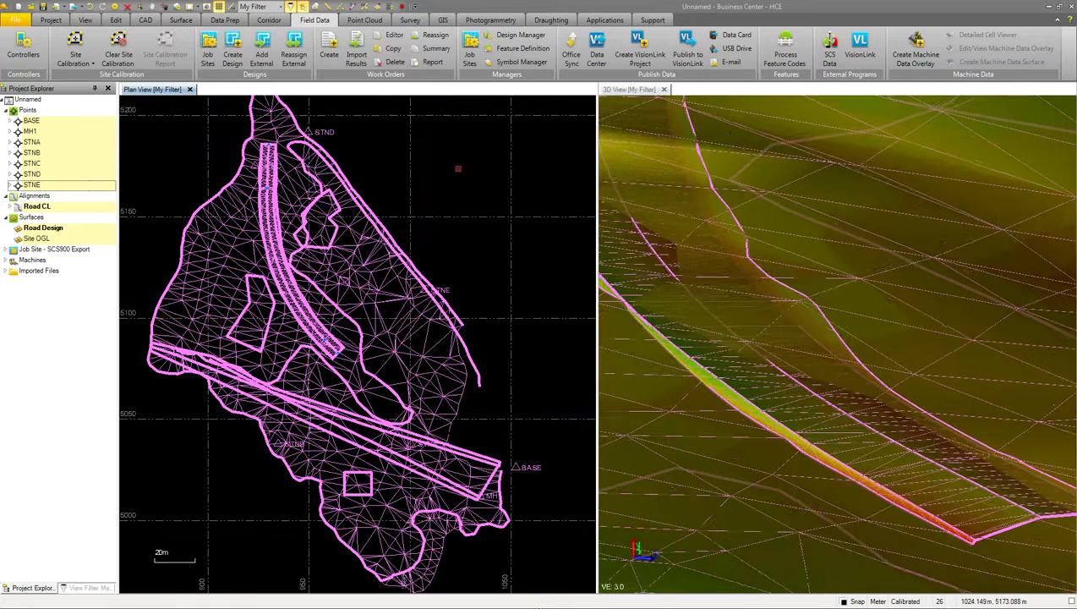
pyautogui.press('Escape')
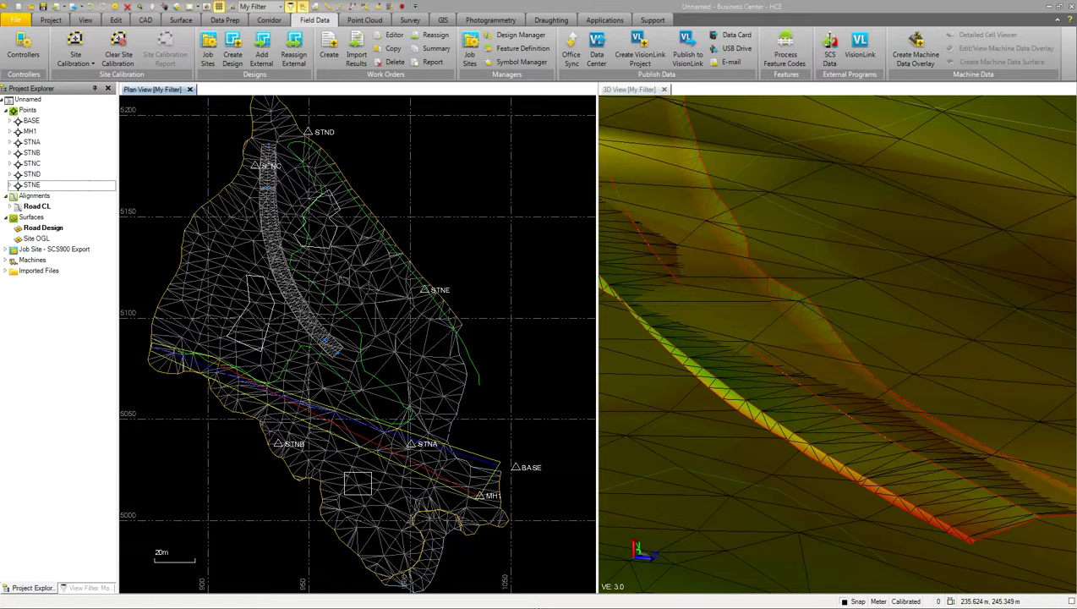
# - Create a 'Roadway Model' work order using the Roadway Model design
pyautogui.click(337, 53)
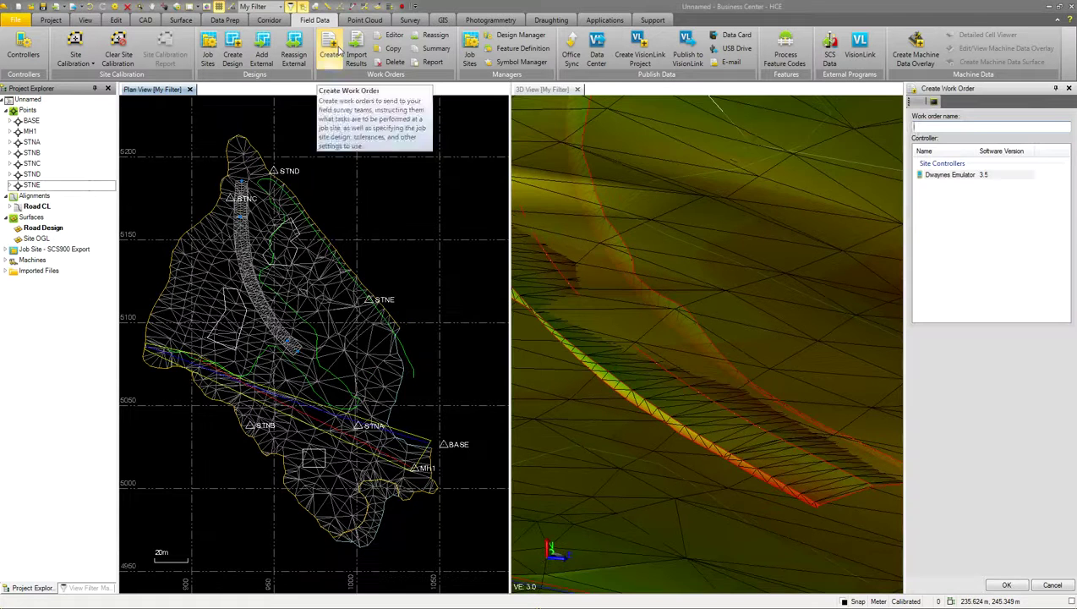
pyautogui.write('Roadway ')
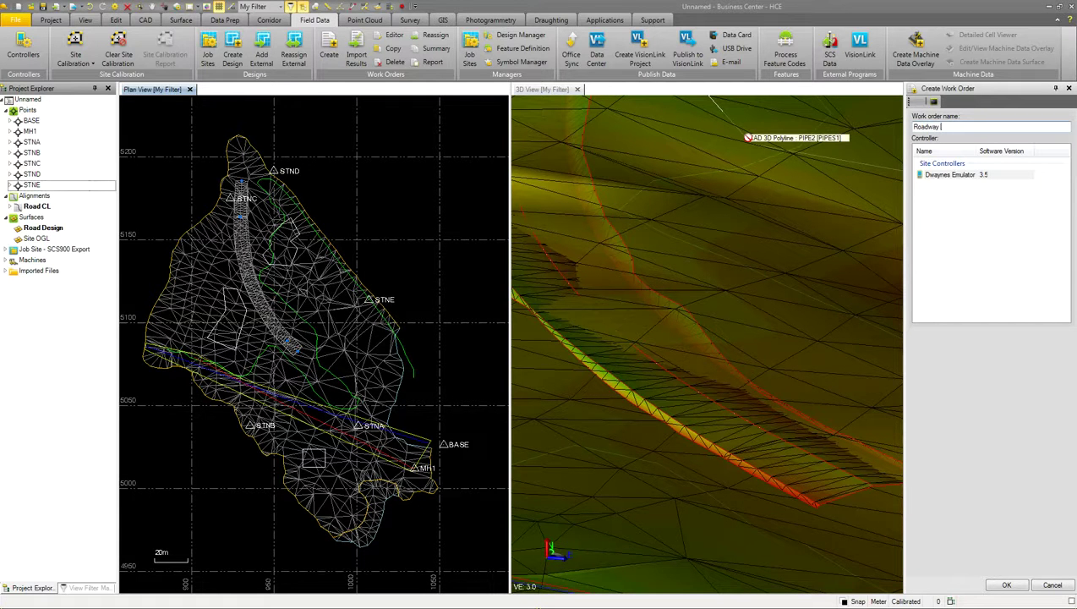
pyautogui.write('Model')
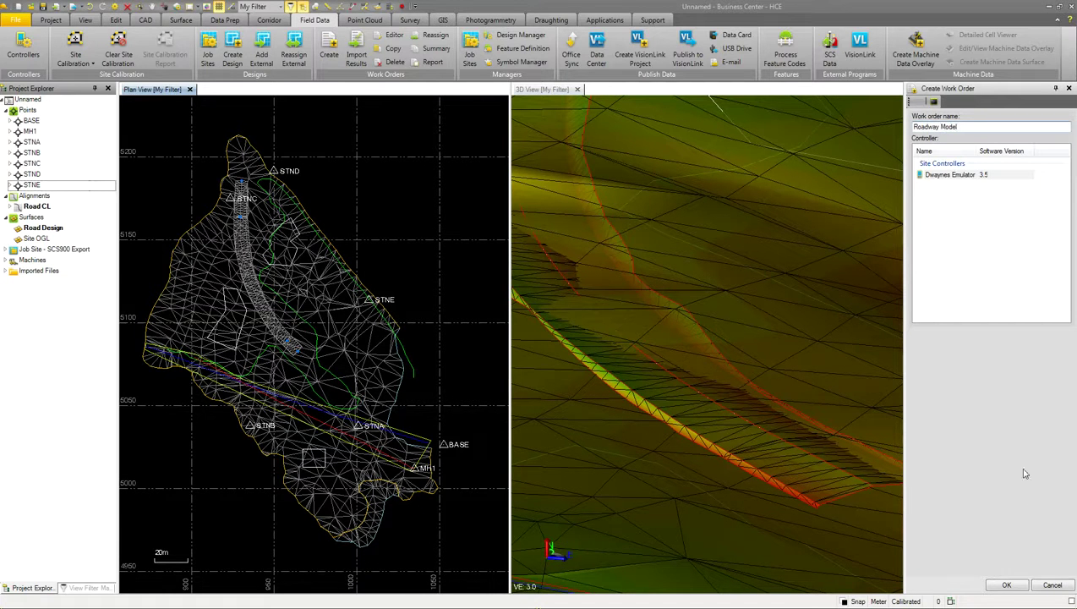
pyautogui.click(1005, 584)
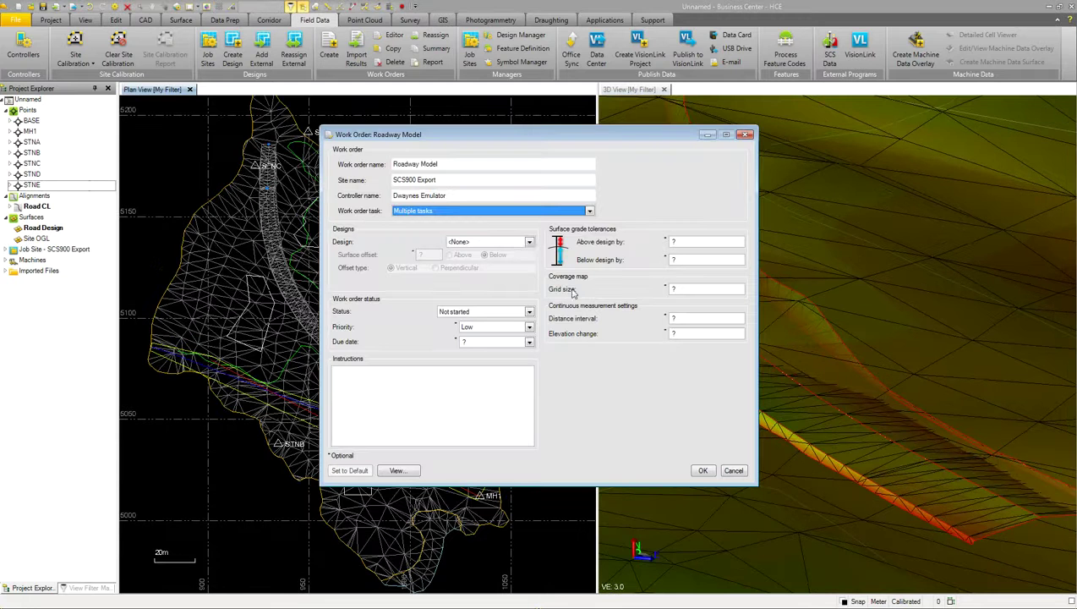
pyautogui.click(527, 242)
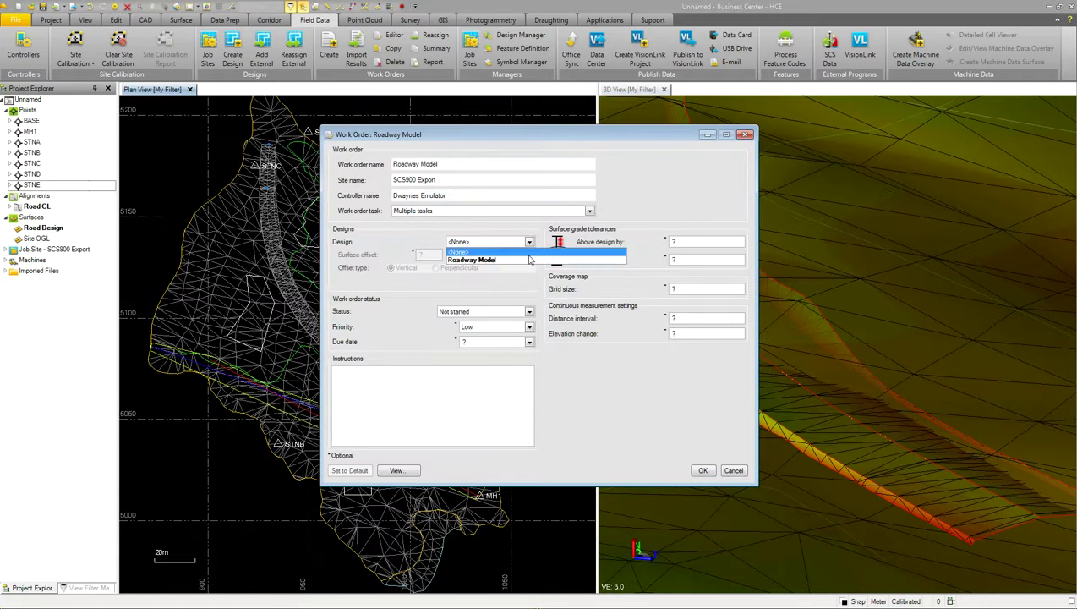
pyautogui.click(530, 261)
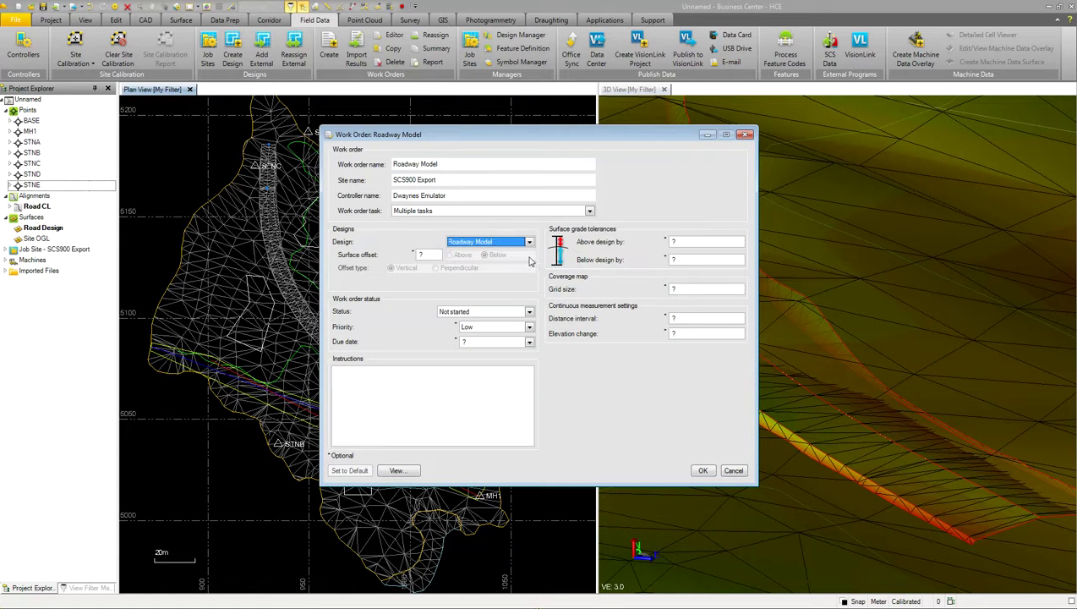
# - Set tolerances to 0.010, grid size 5, distance interval 1 and elevation change 0.1
pyautogui.click(682, 241)
pyautogui.write('0.010')
pyautogui.press('Tab')
pyautogui.write('010')
pyautogui.press('Tab')
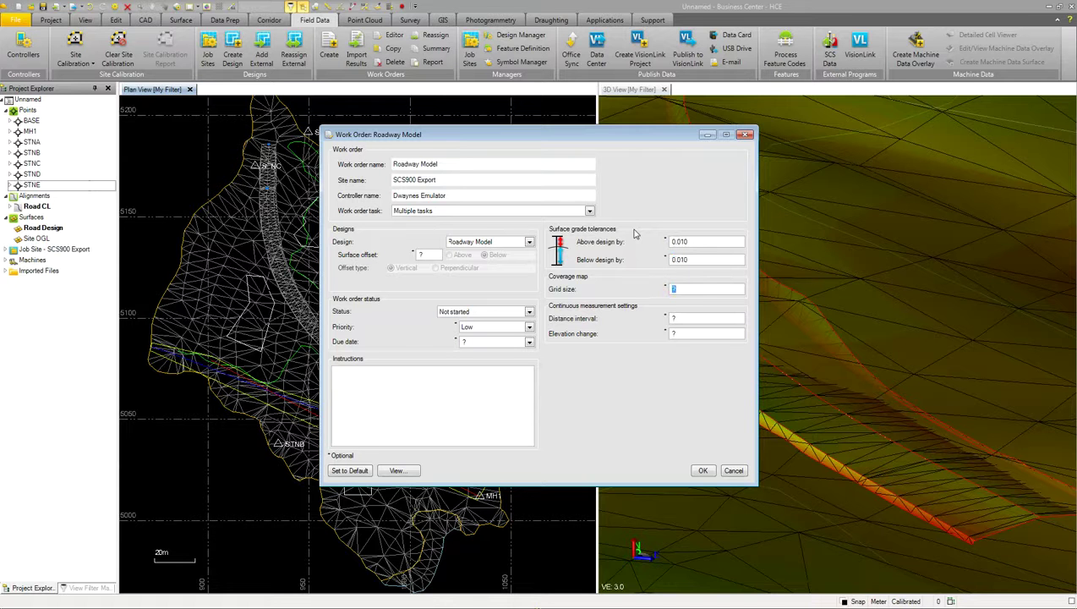
pyautogui.write('5')
pyautogui.press('Tab')
pyautogui.write('1')
pyautogui.press('Tab')
pyautogui.write('0.1')
# - Enter instructions 'Stakeout the roadway from chainage 0 to 100m' and preview the work order map
pyautogui.click(395, 369)
pyautogui.write('Stakeout')
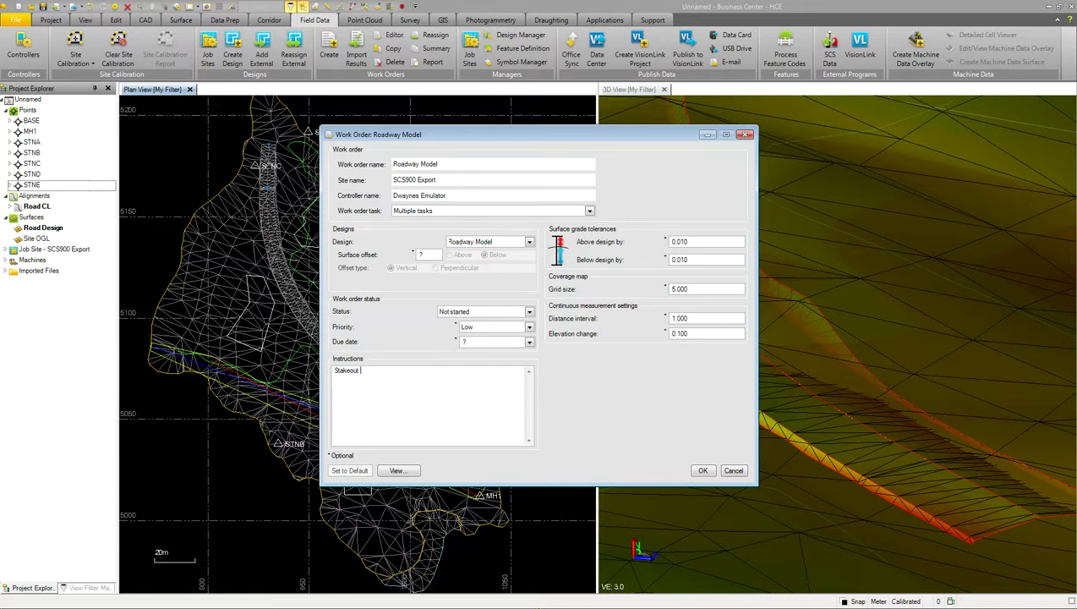
pyautogui.write(' the roadwya')
pyautogui.press('BackSpace')
pyautogui.press('BackSpace')
pyautogui.write('ay ')
pyautogui.write('from chainage 0 to 100m')
pyautogui.click(399, 471)
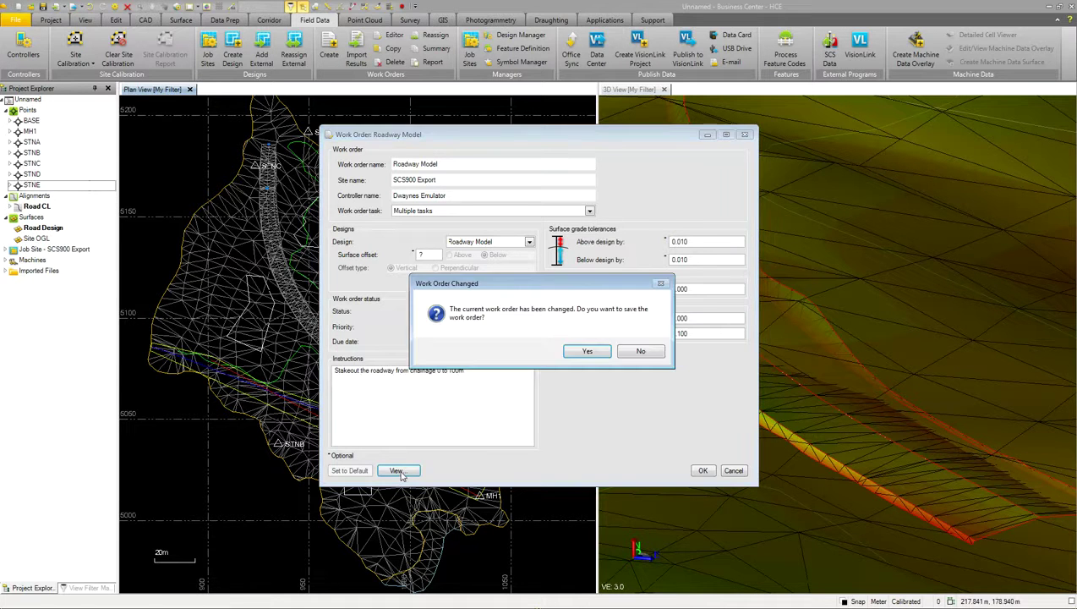
# - Save the Roadway Model work order and close the Work Order Viewer
pyautogui.click(588, 351)
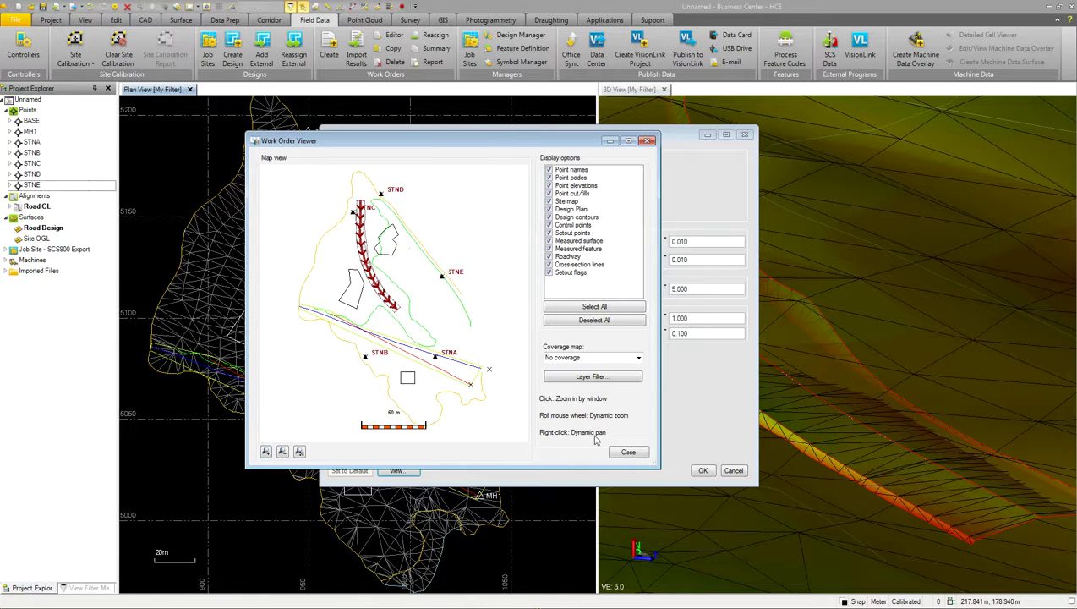
pyautogui.click(625, 453)
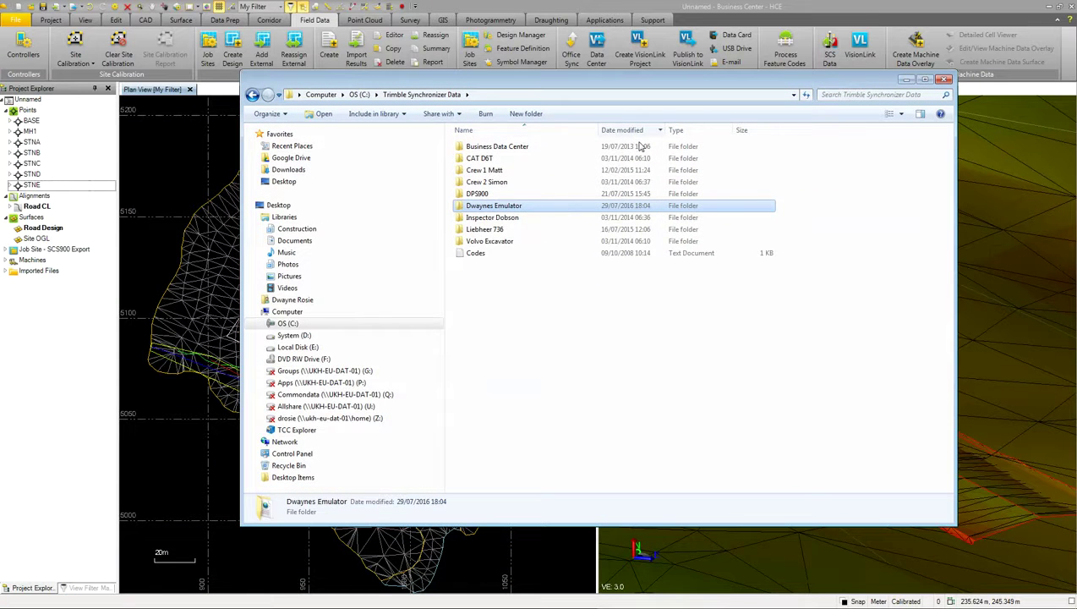
# - Browse through Trimble SCS900 Data > SCS900 Export > designs into the Roadway Model folder
pyautogui.doubleClick(533, 209)
pyautogui.doubleClick(511, 170)
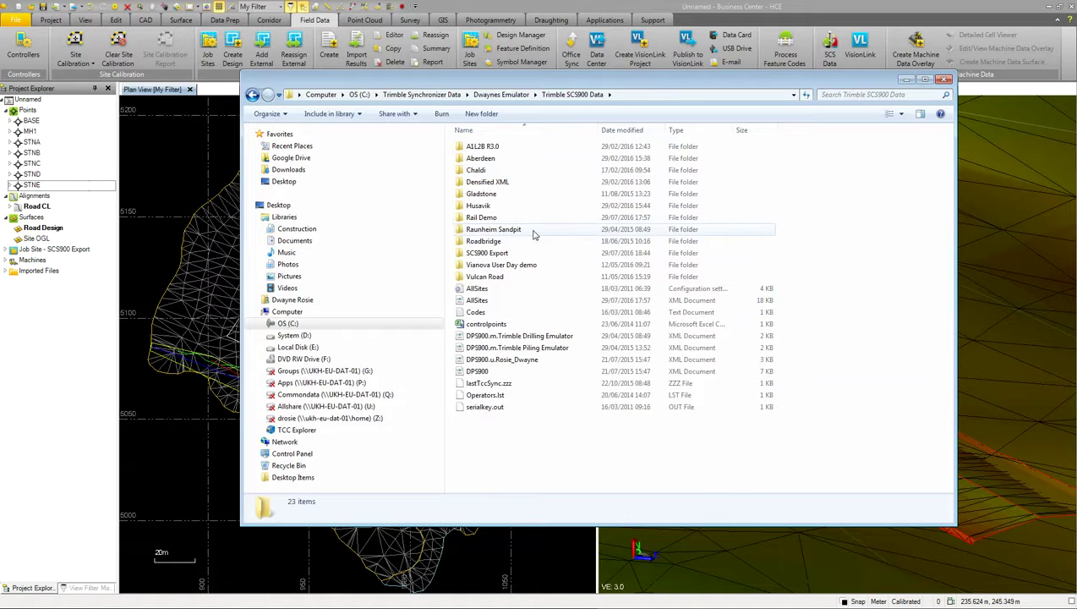
pyautogui.doubleClick(510, 254)
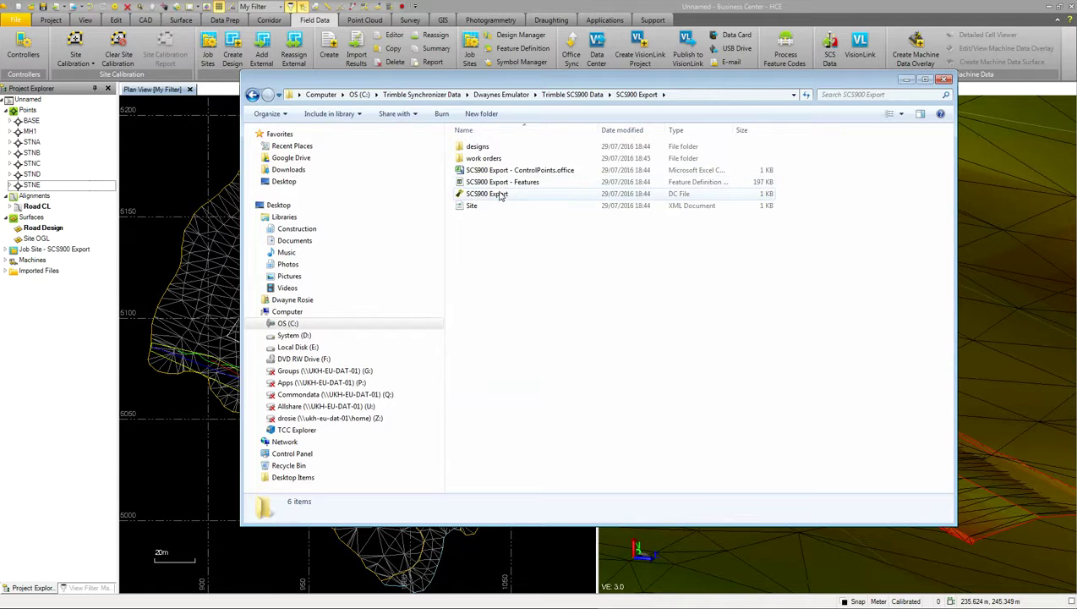
pyautogui.doubleClick(480, 148)
pyautogui.click(483, 150)
pyautogui.doubleClick(483, 151)
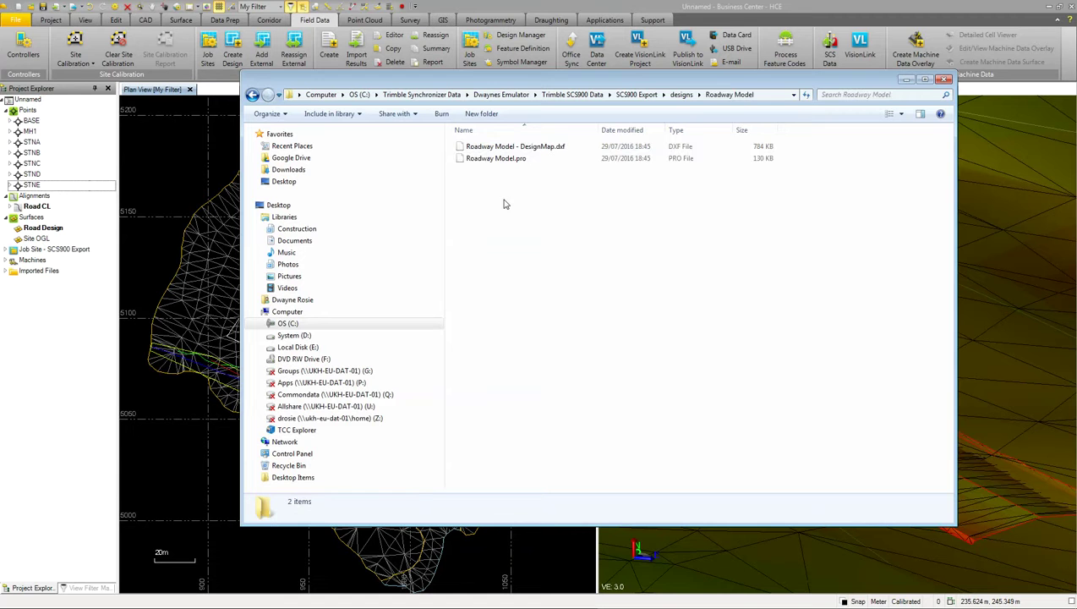